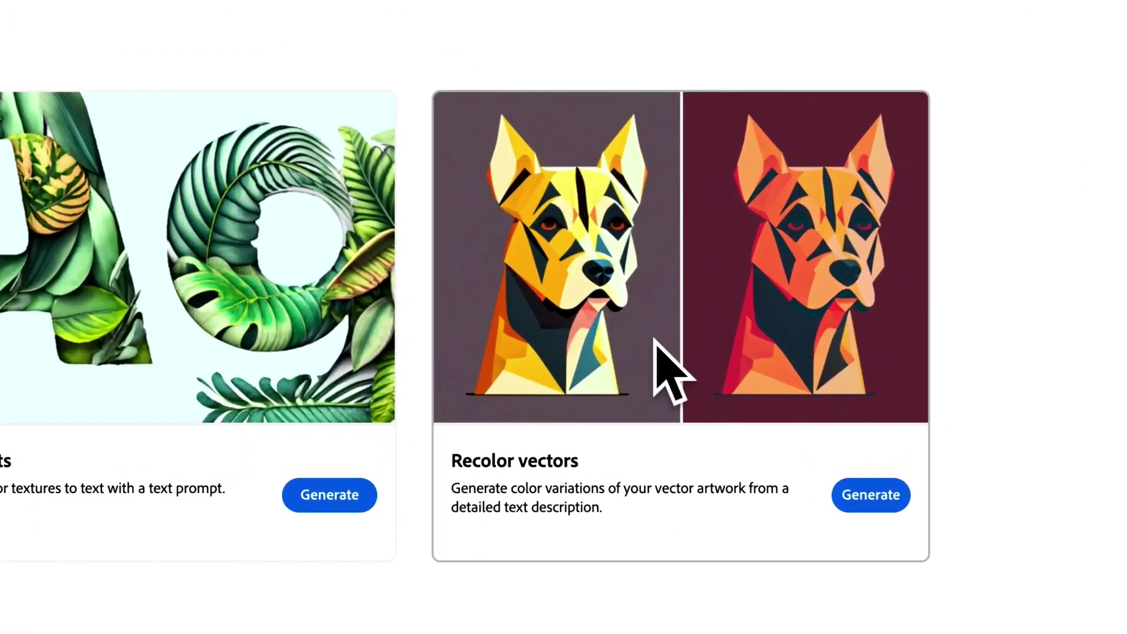
Open the Recolor vectors tool from the Firefly home page
click(657, 346)
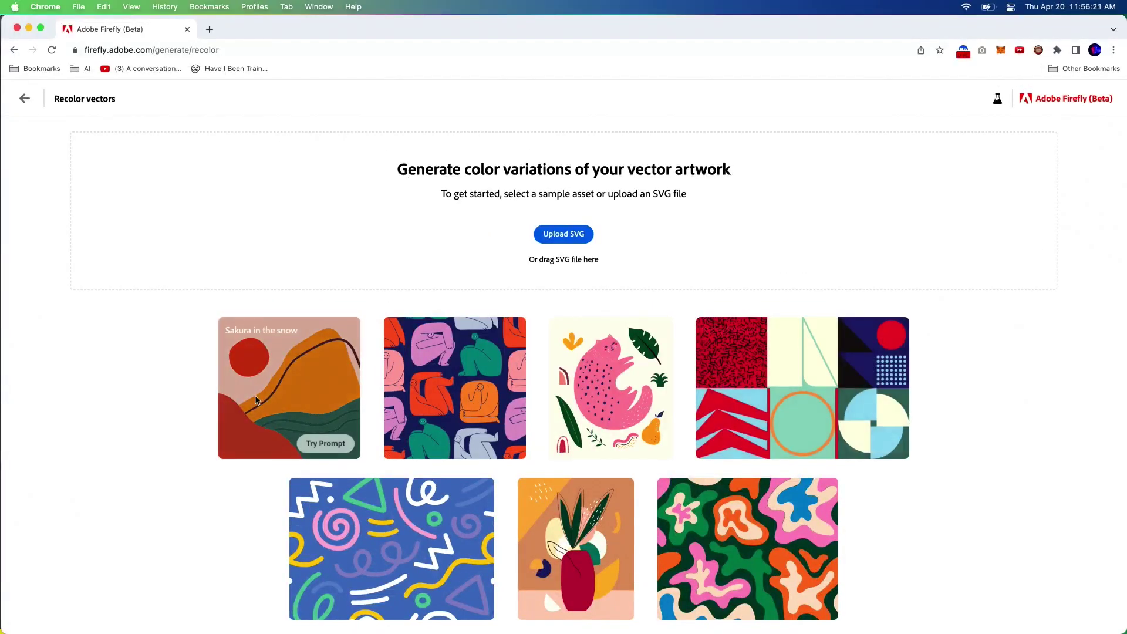
mouse_move(563, 631)
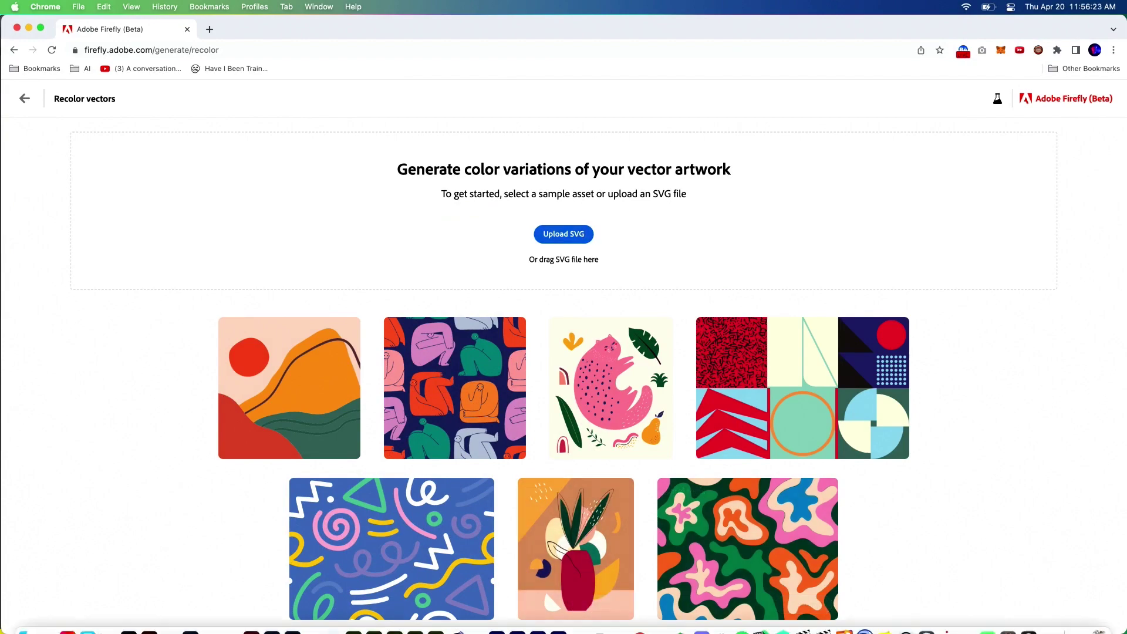
click(147, 623)
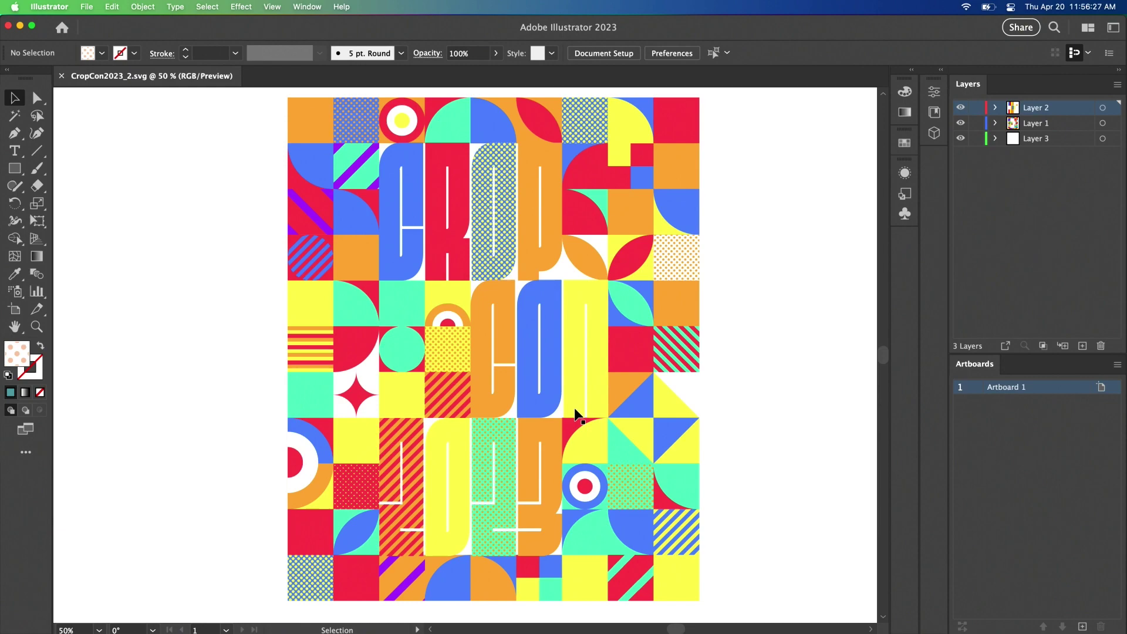
click(19, 27)
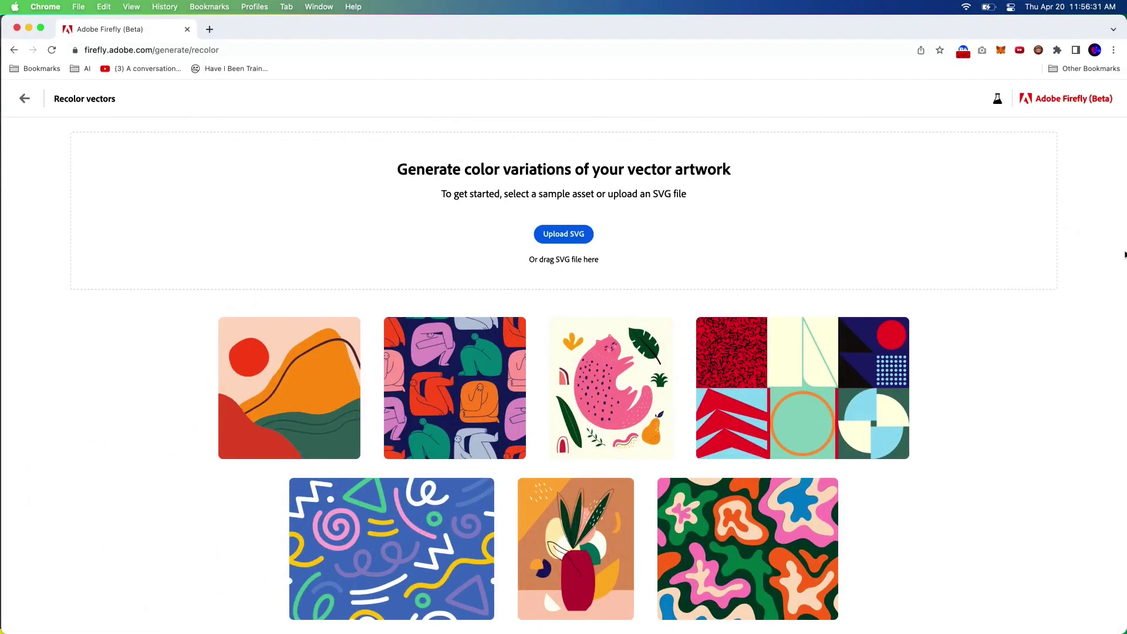
Upload the CropCon poster SVG and generate recolours from the prompt 'springtime pastels'
drag(1124, 255, 1010, 255)
drag(1088, 308, 439, 202)
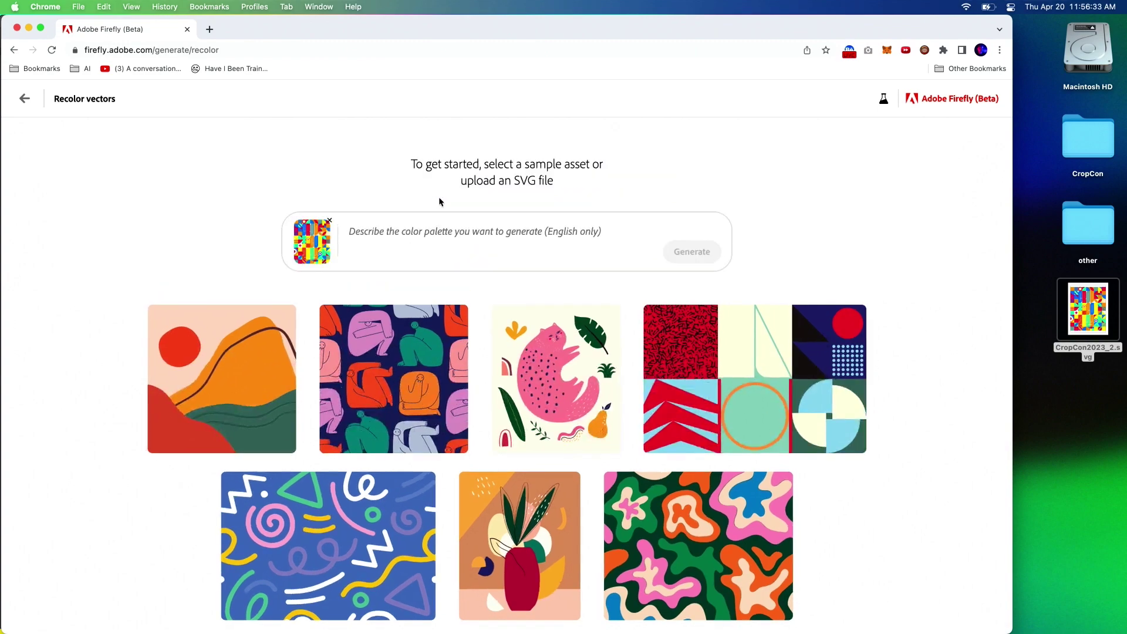
drag(1013, 170, 1126, 170)
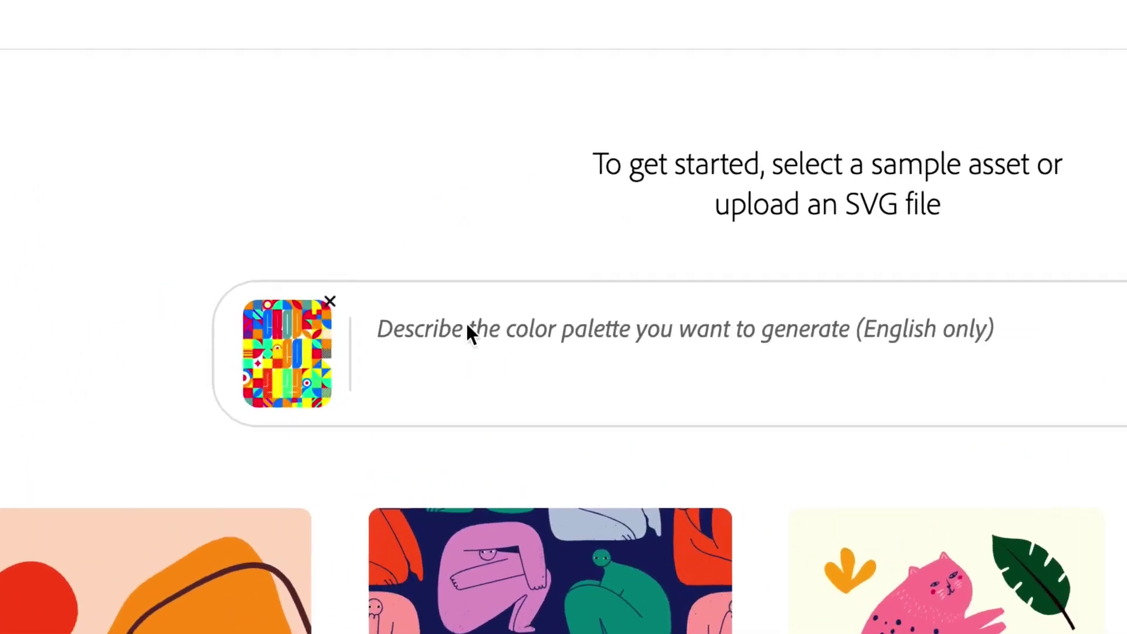
click(466, 327)
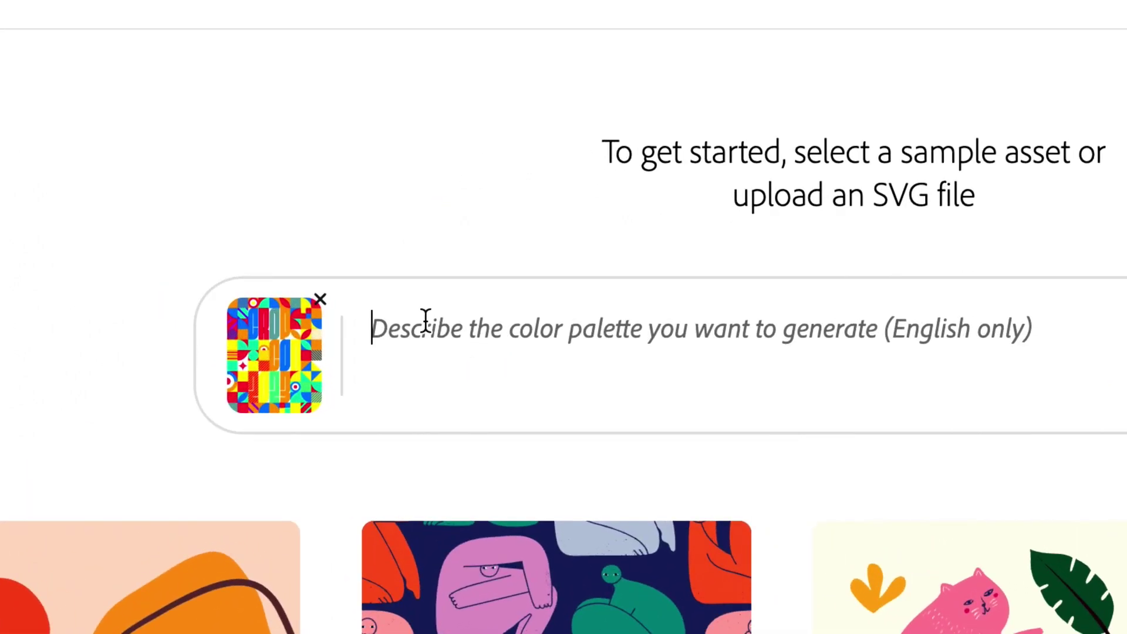
text(springtimepastels)
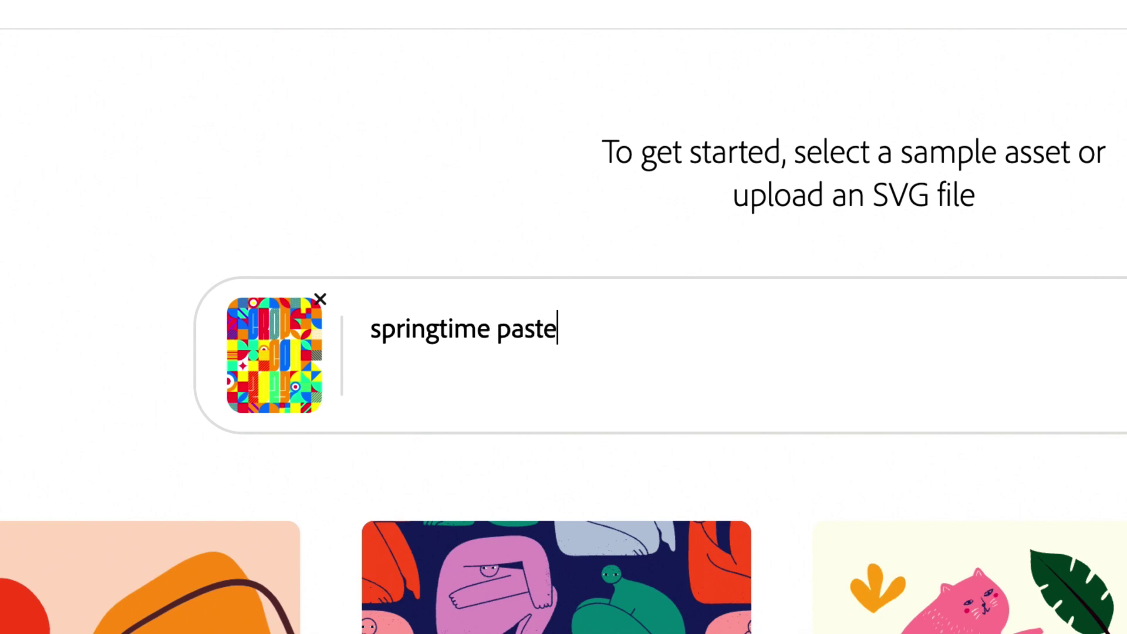
key(Return)
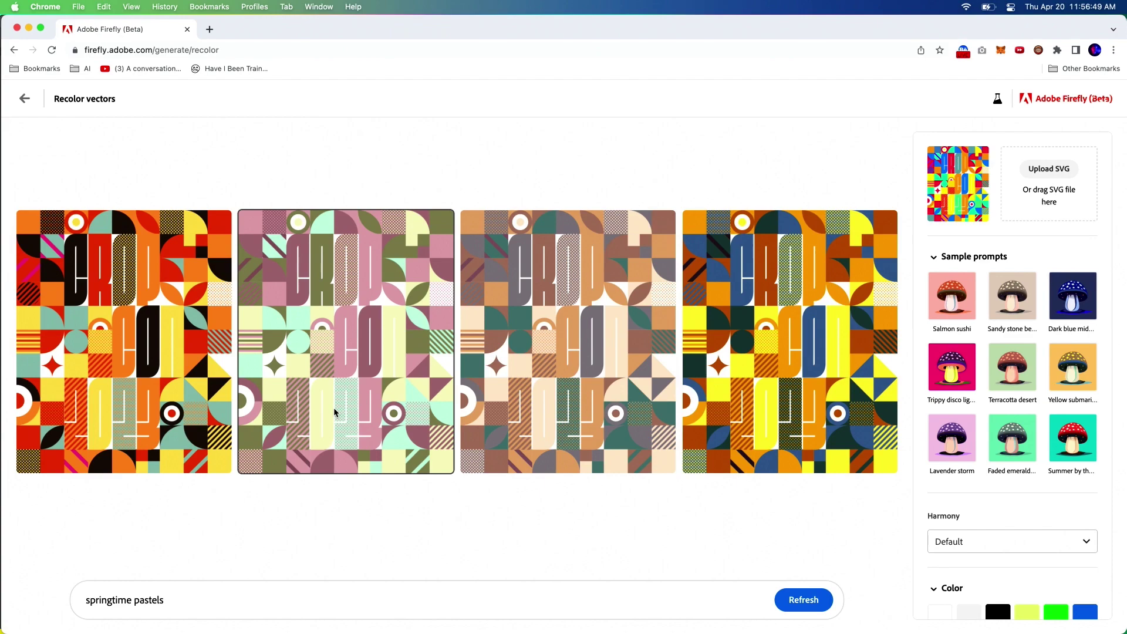
Shuffle the second pastel variation's colours twice and download it as an SVG
click(334, 408)
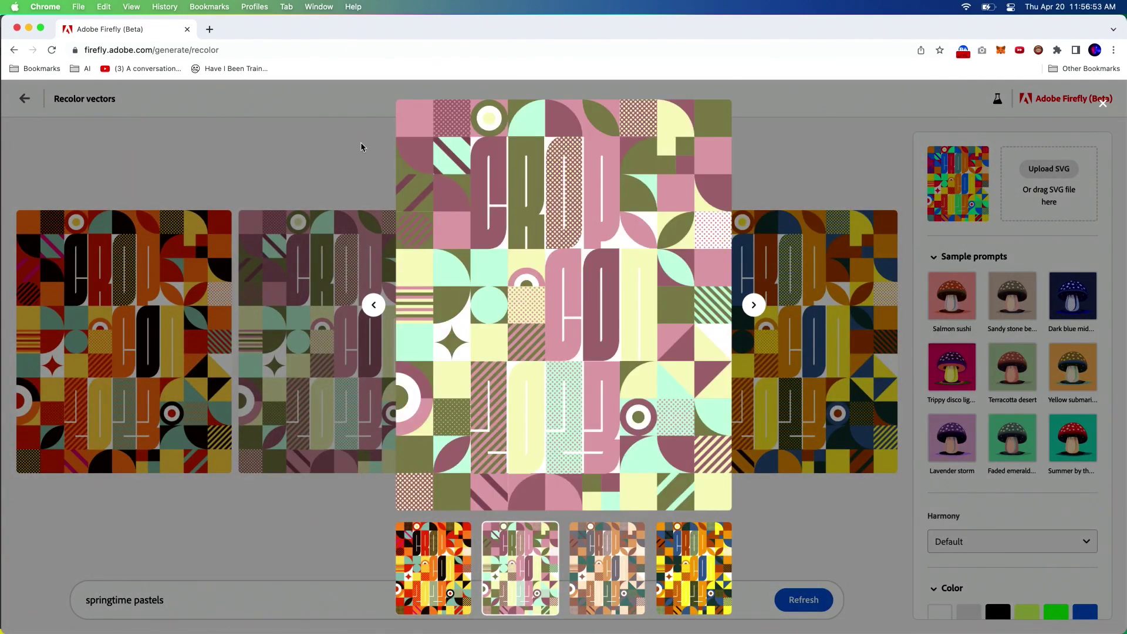
click(469, 113)
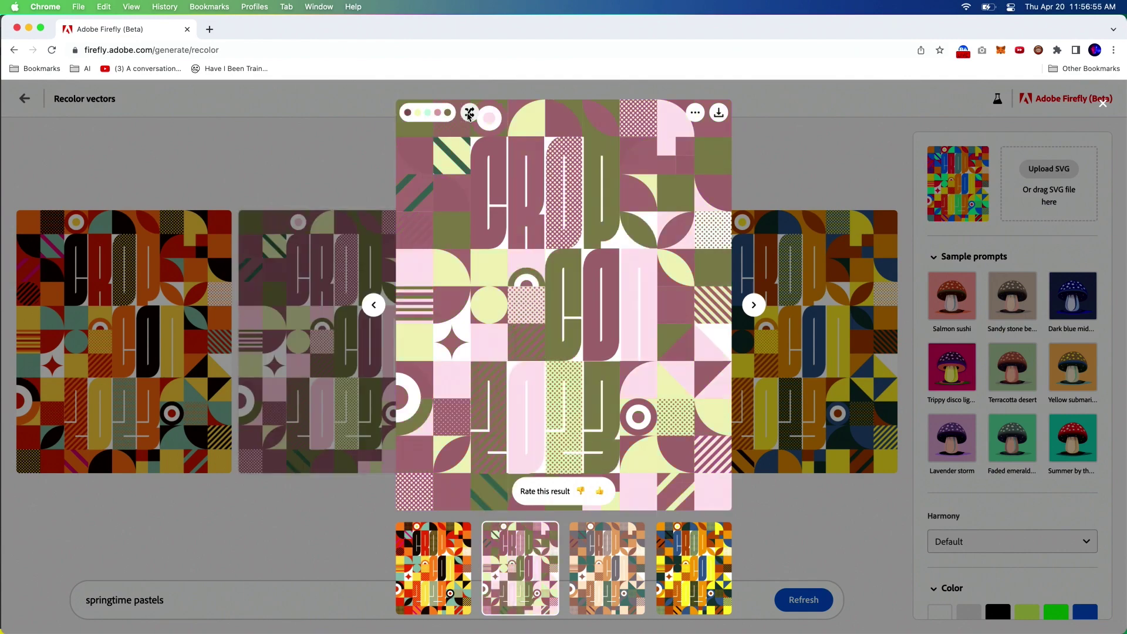
click(470, 113)
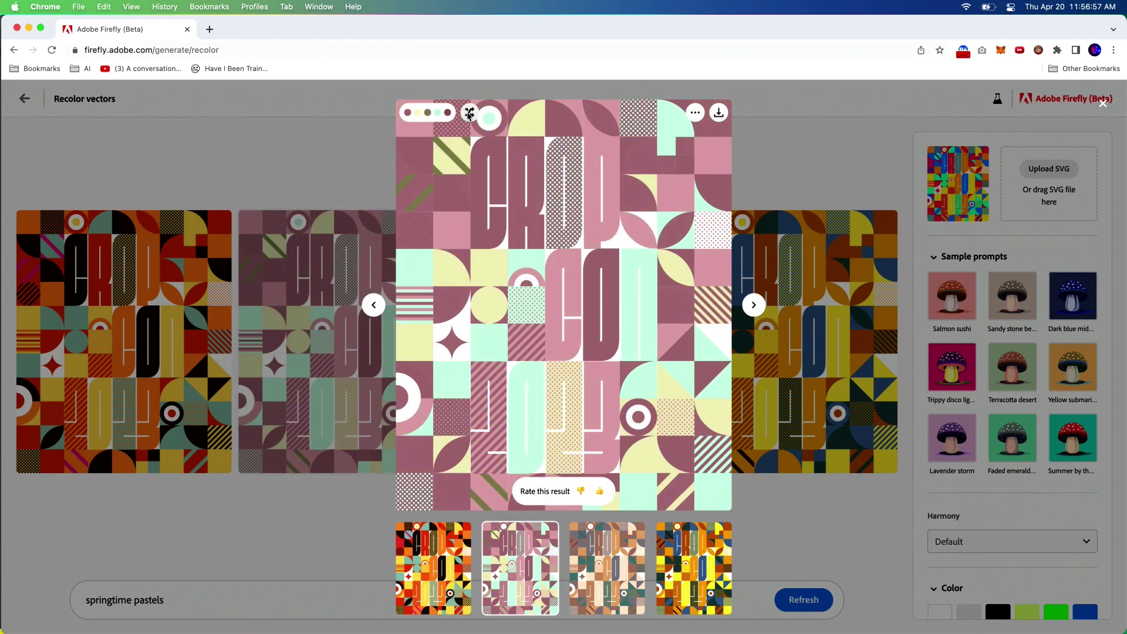
click(719, 113)
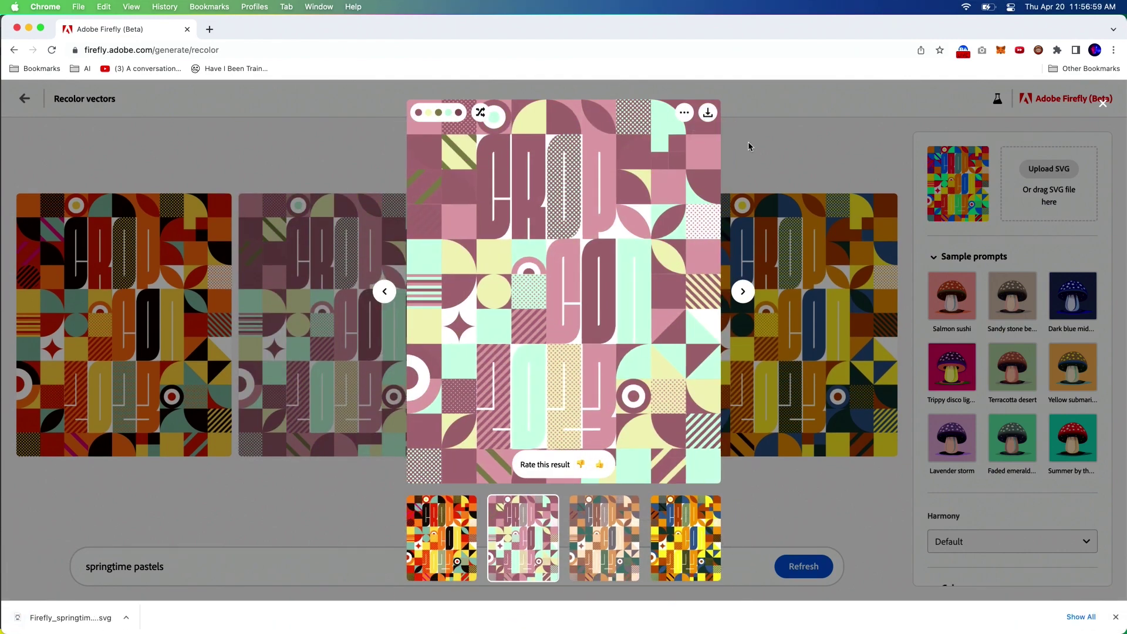
click(753, 143)
click(1117, 617)
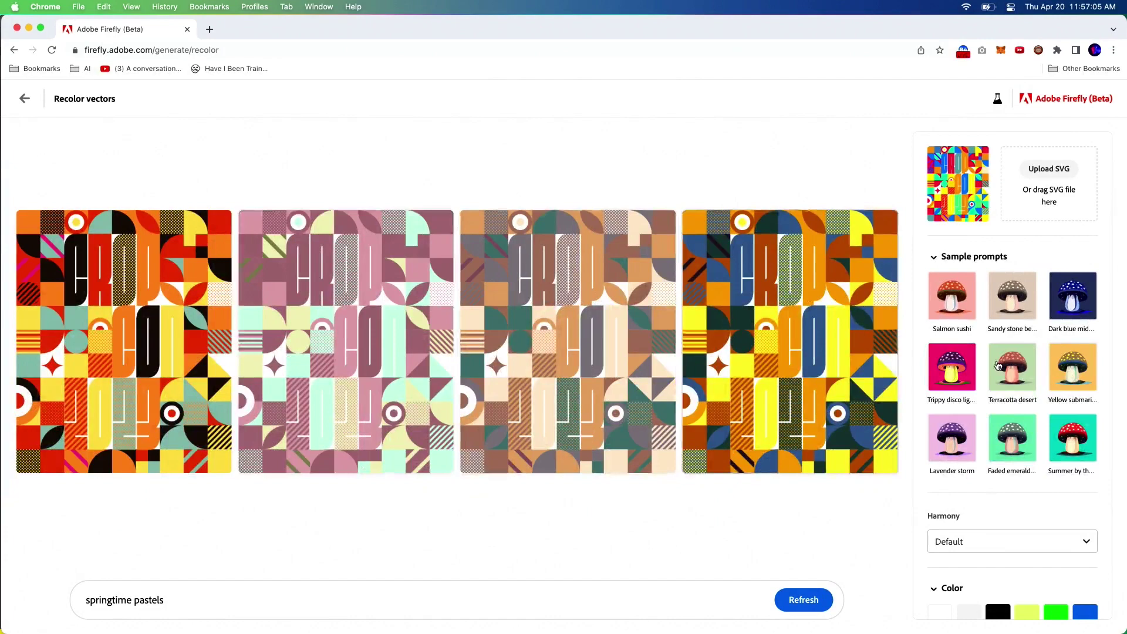
Recolour the poster with 'Trippy disco lights' and download the second variation as SVG
click(952, 367)
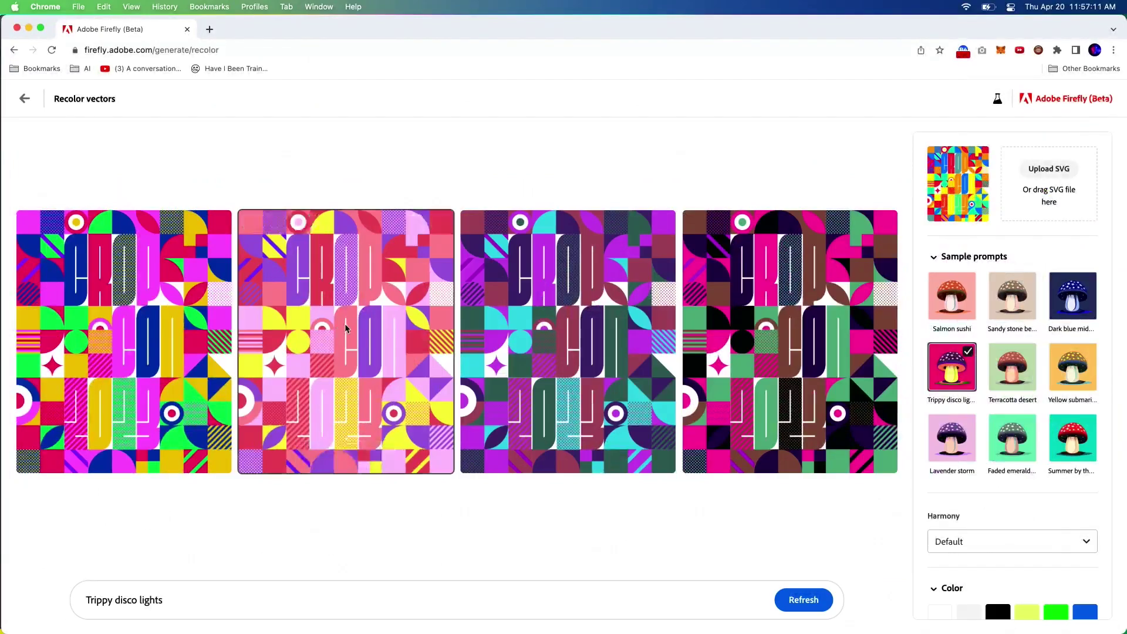
click(346, 328)
click(718, 112)
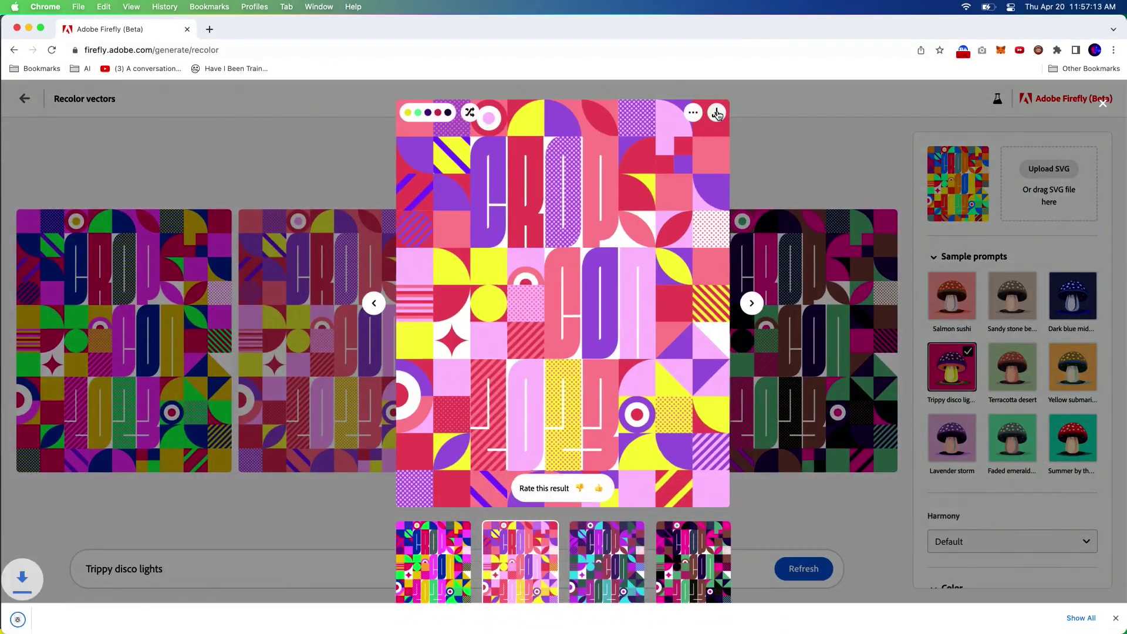
click(764, 136)
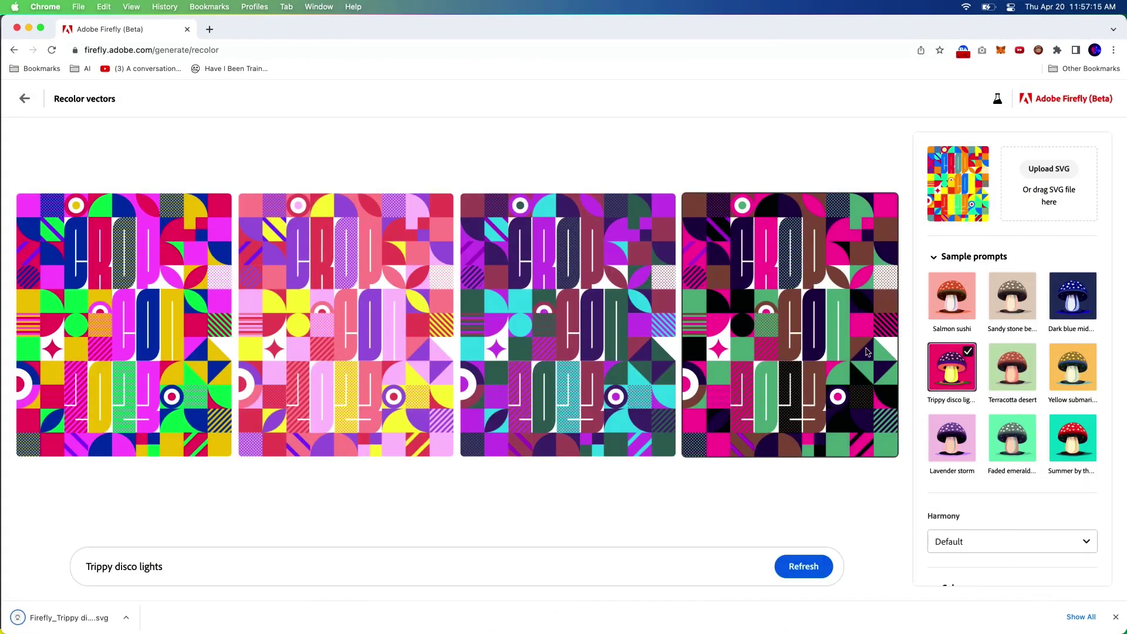
Add light cerise, pale gold and light lime swatches to the springtime pastels recolour
triple_click(124, 566)
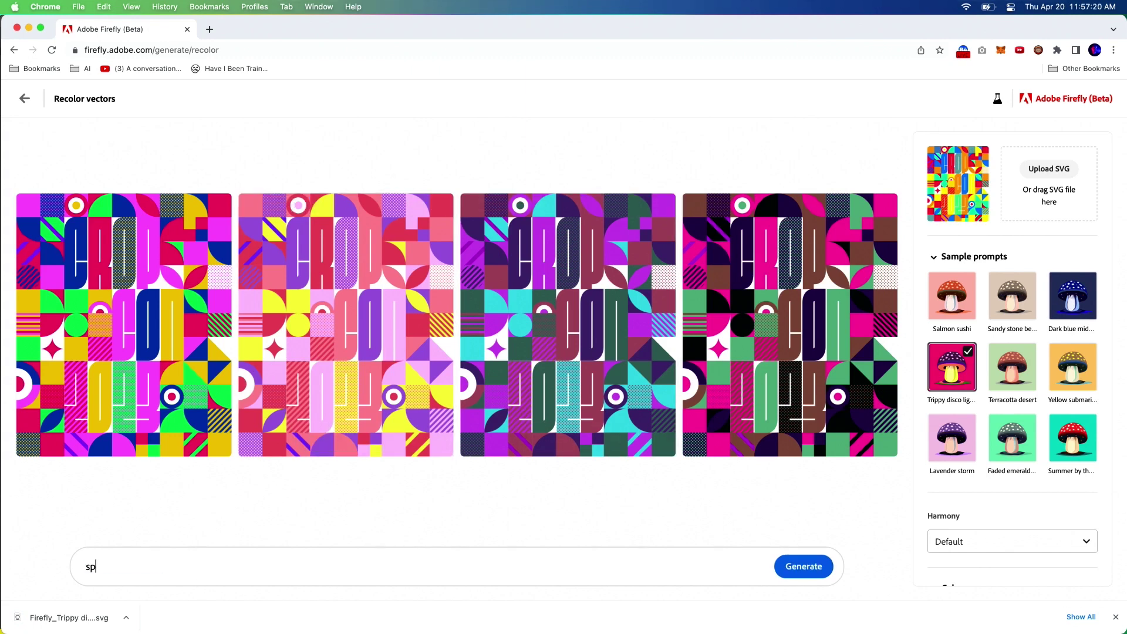
text(springtime pastels)
scroll(909, 499, down, 3)
scroll(909, 498, down, 2)
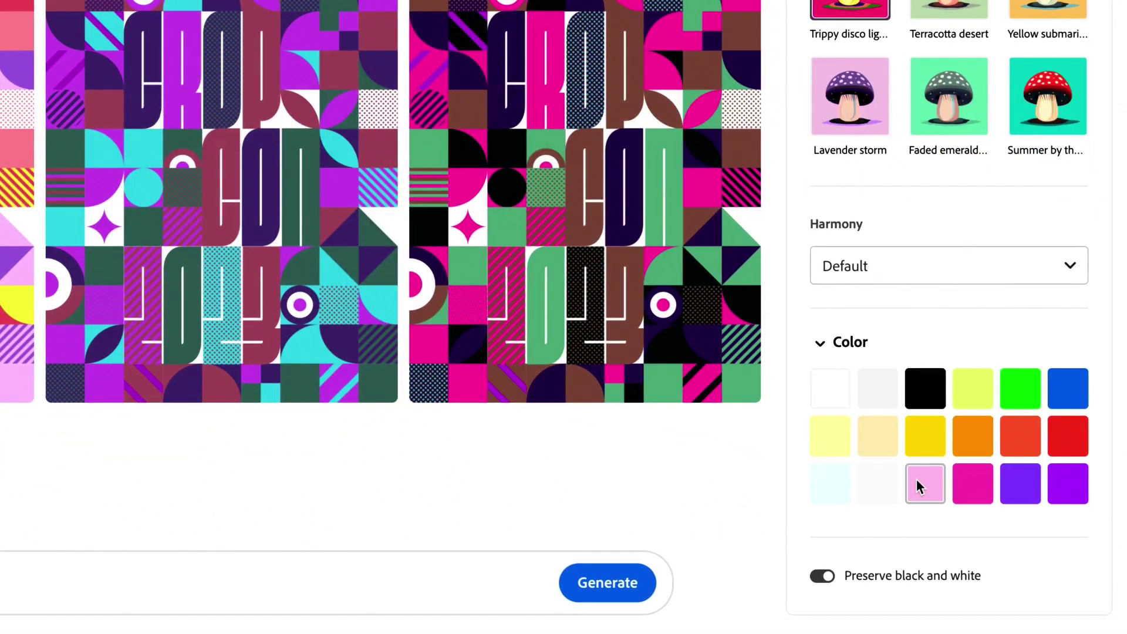
click(927, 482)
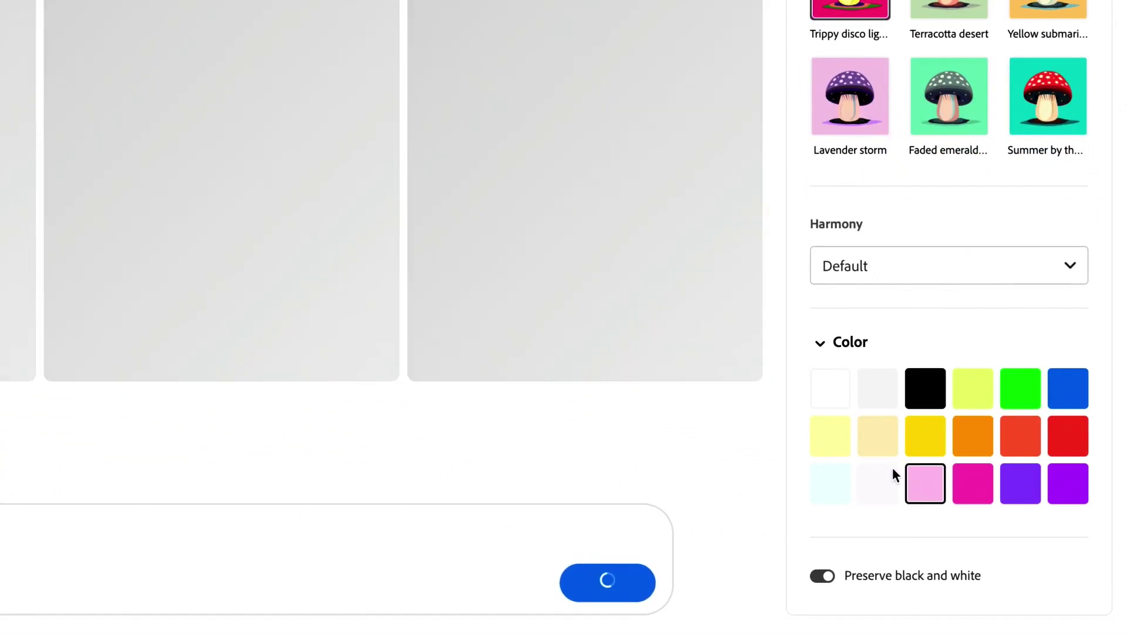
click(831, 438)
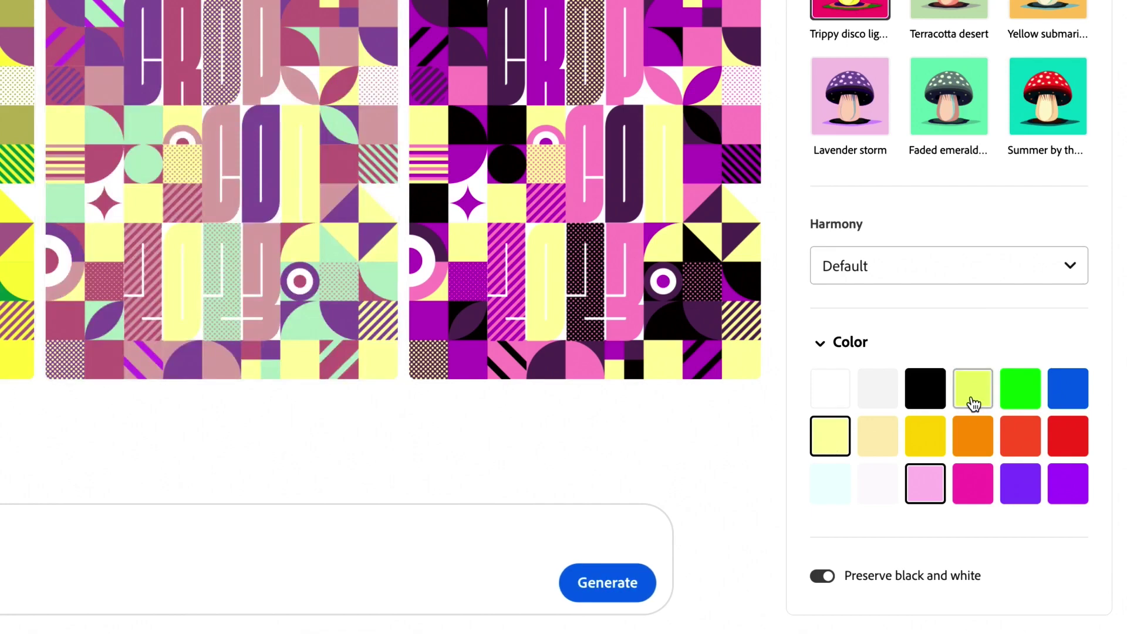
click(973, 389)
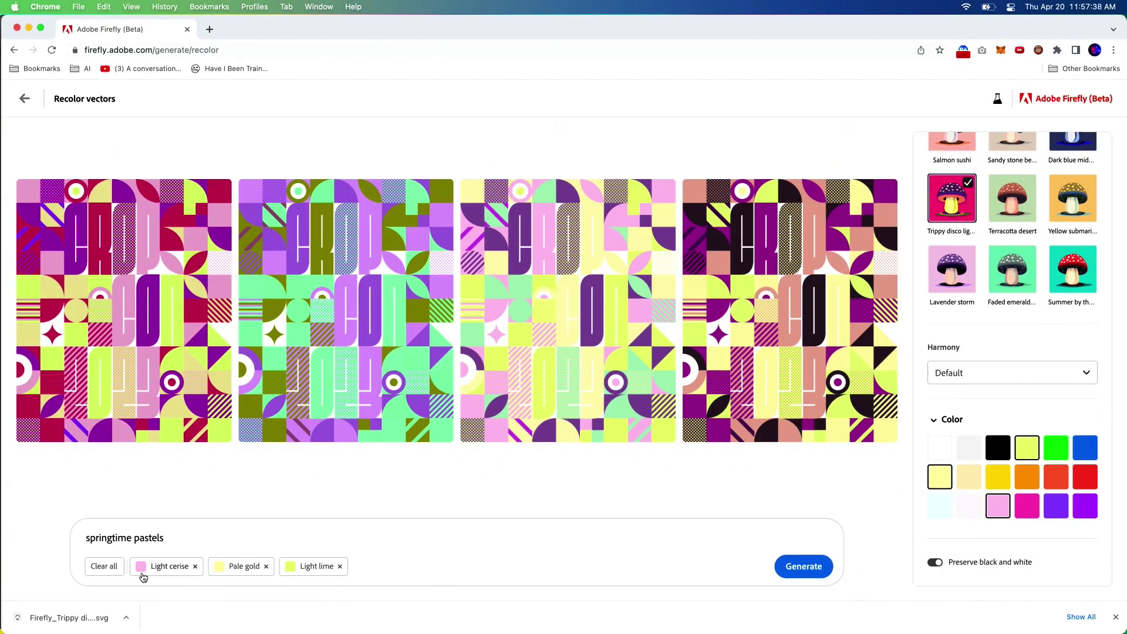
Shuffle the third pastel variation's colours three times and download it as an SVG
click(528, 381)
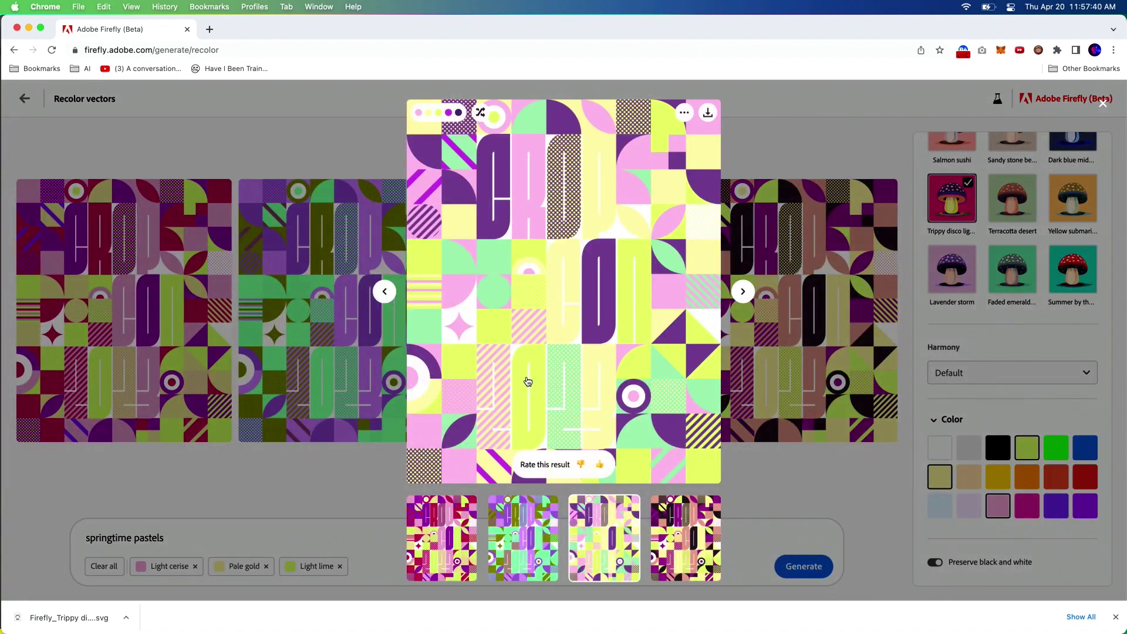
key(Right)
key(Left)
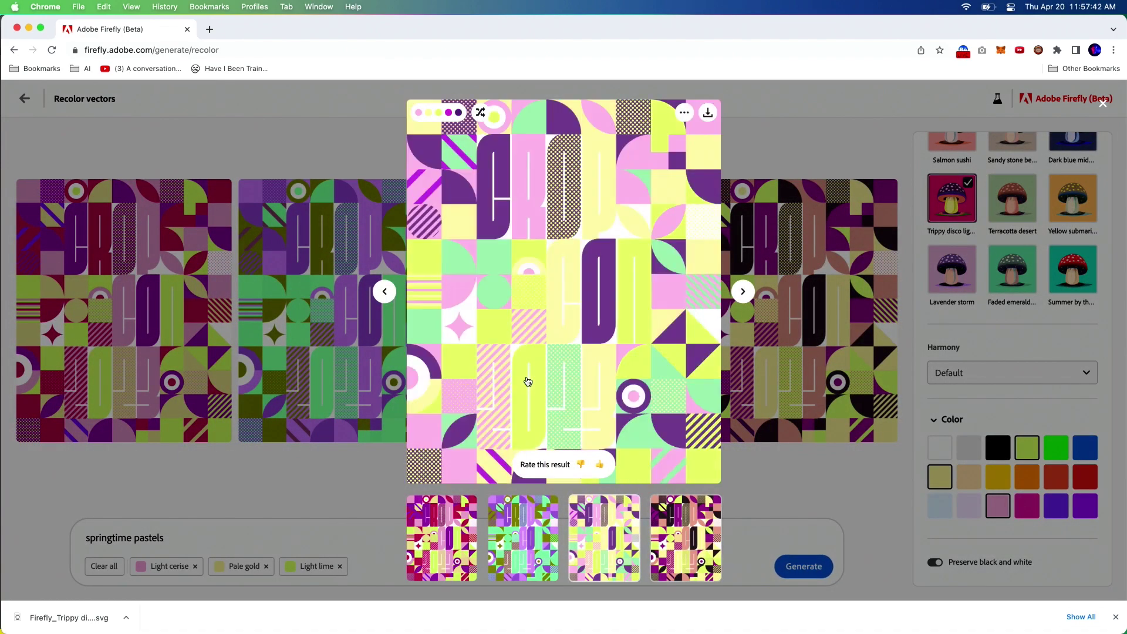
key(Left)
key(Right)
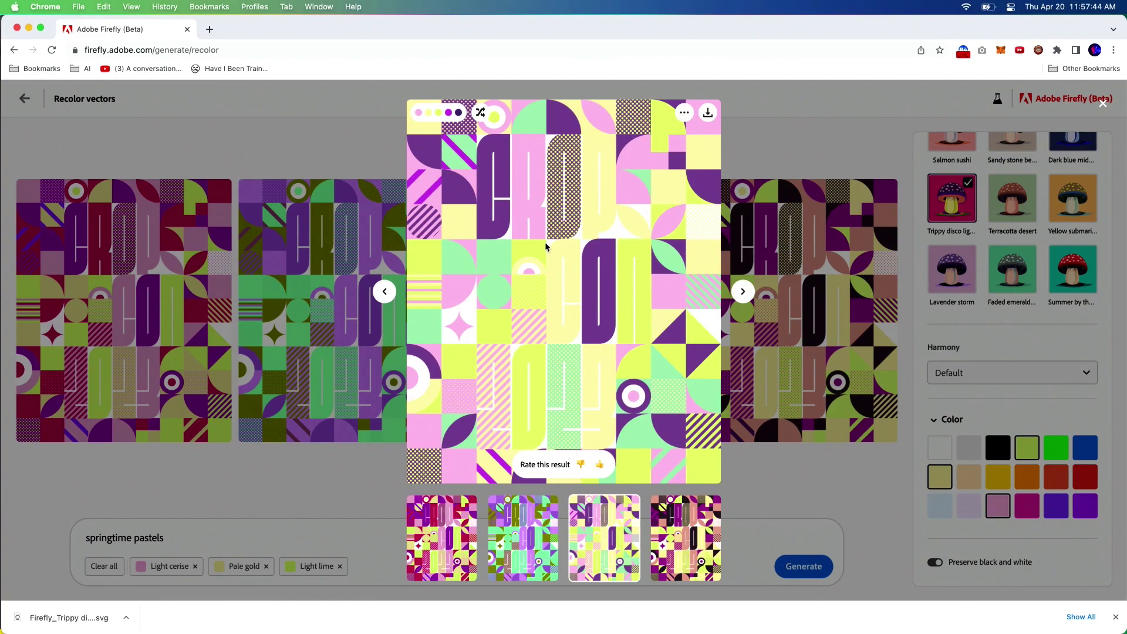
click(480, 112)
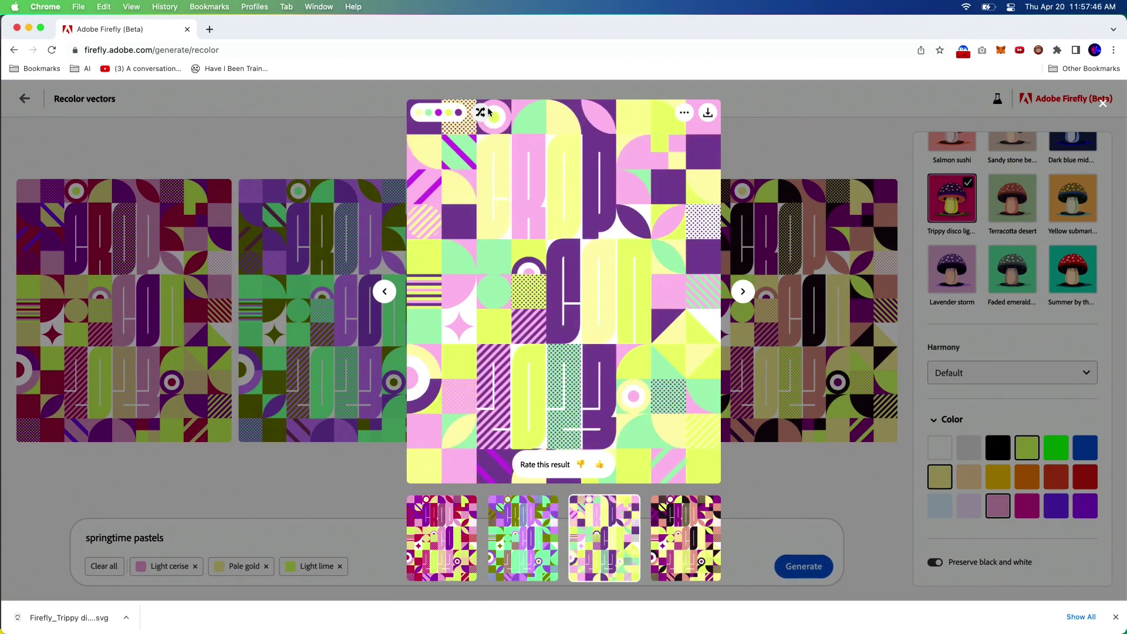
click(482, 114)
click(483, 113)
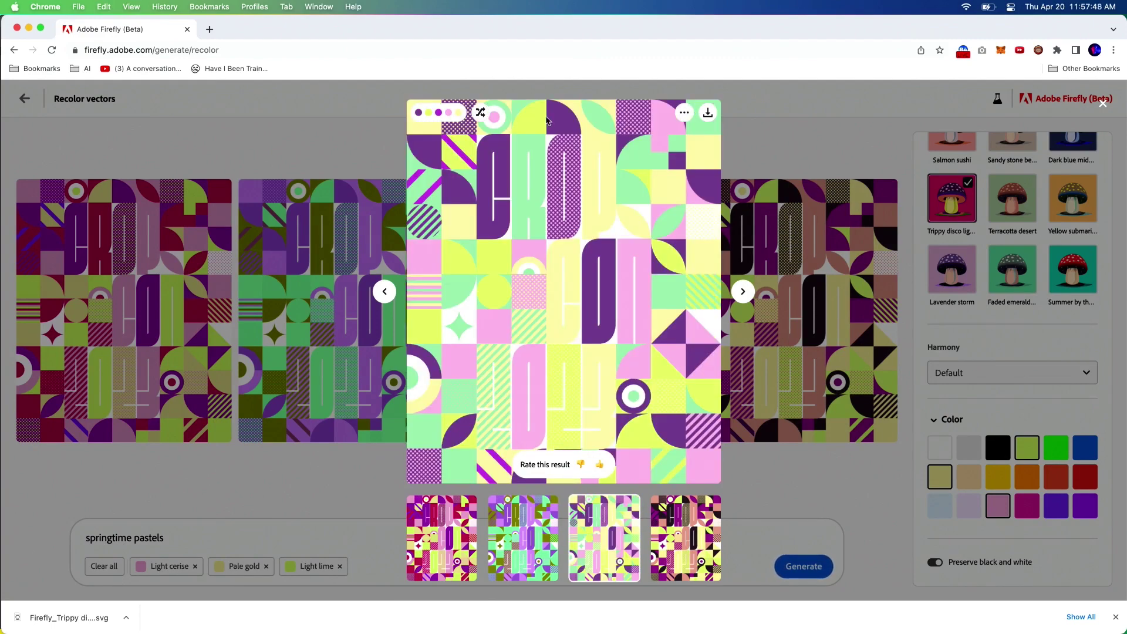
click(707, 112)
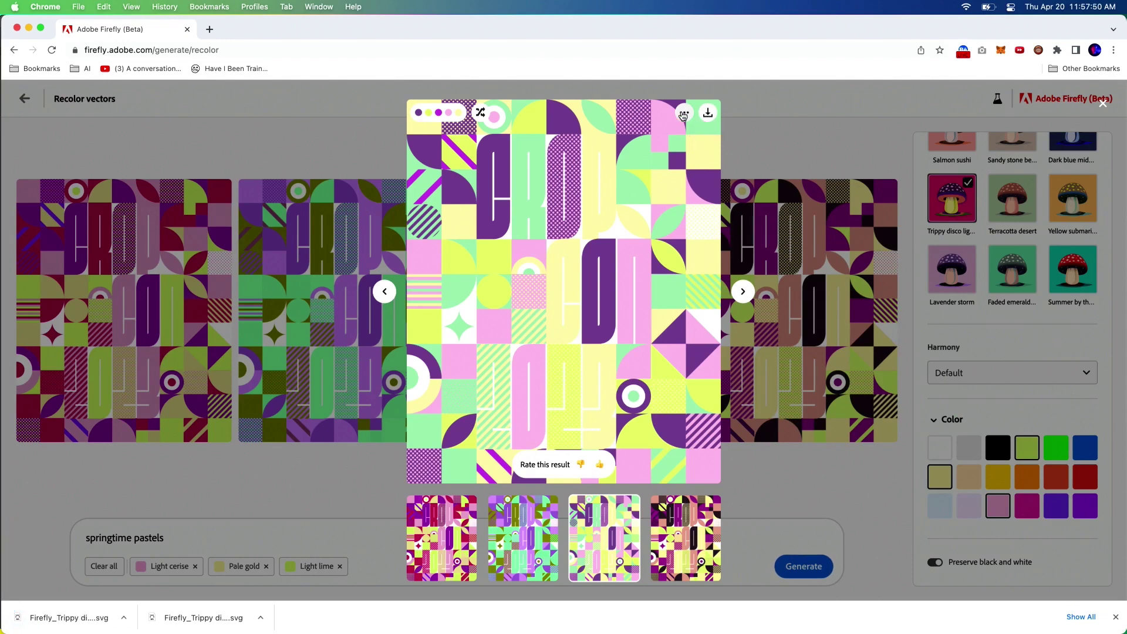
mouse_move(150, 618)
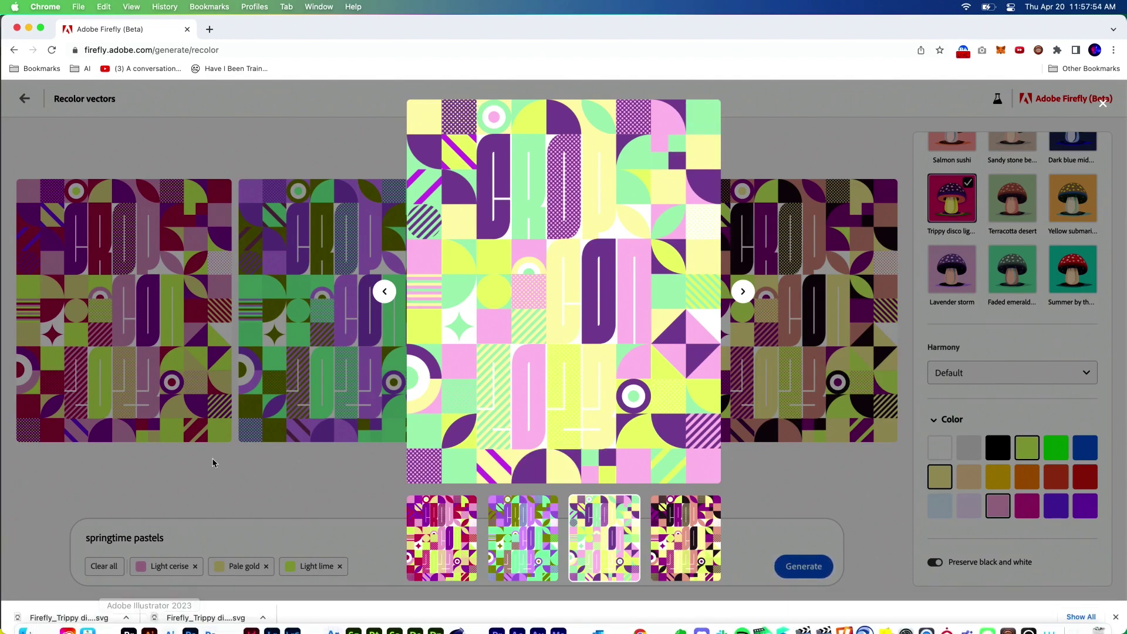
Regenerate with 'springtime pastels [avoid=black, gray, brown]' and preview the new variations
click(213, 461)
click(678, 572)
text([avoid=black, gray, brown])
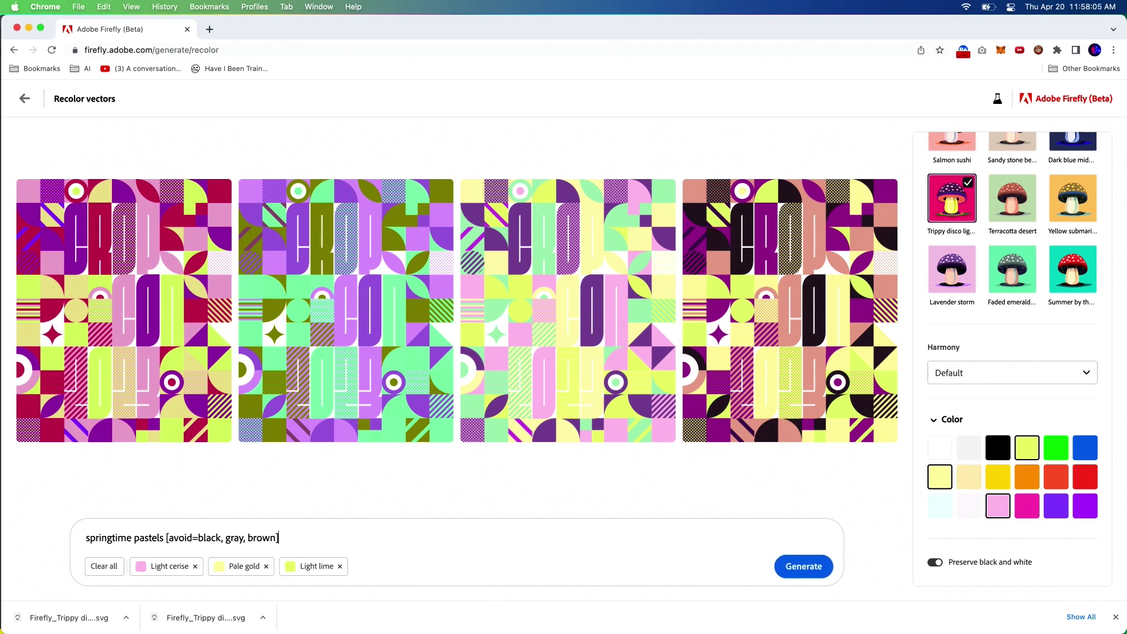
click(804, 566)
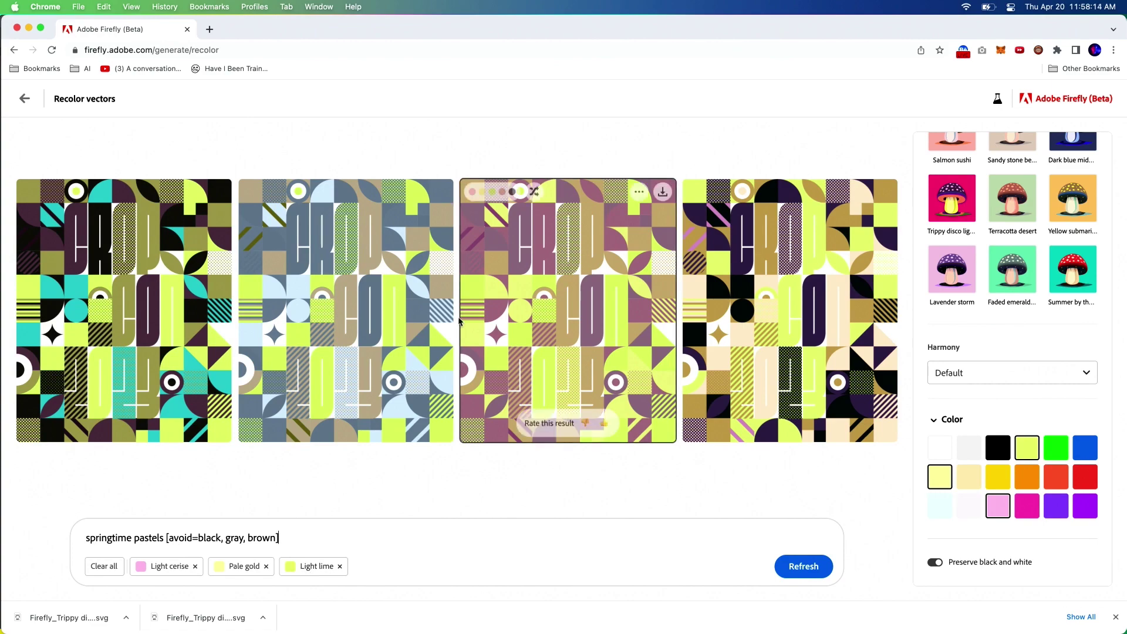
click(346, 311)
click(533, 298)
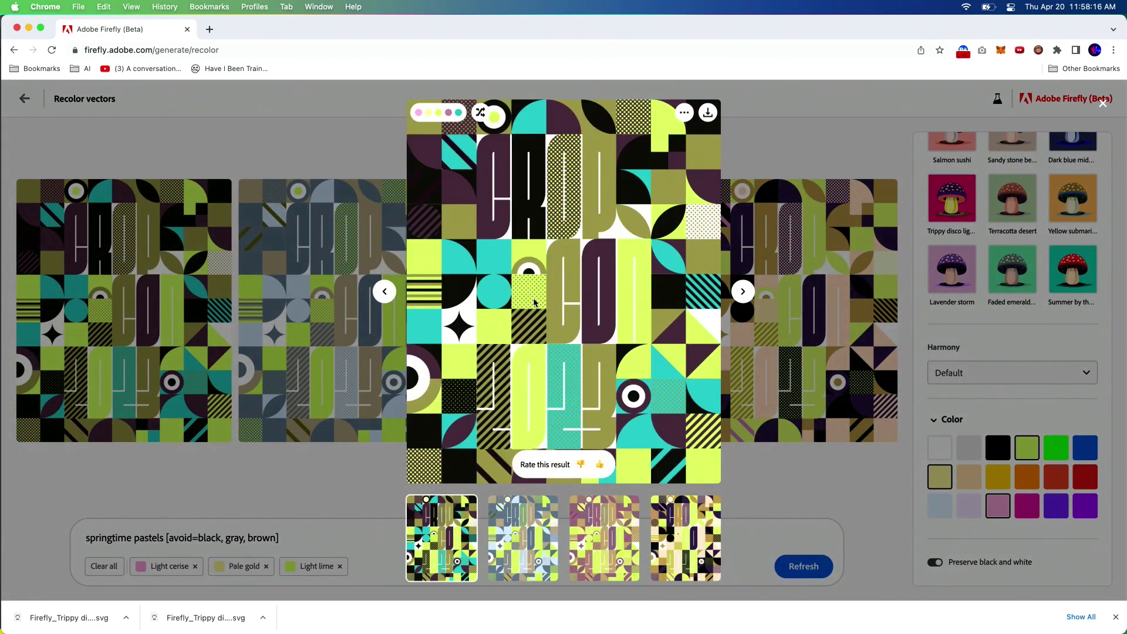
click(533, 298)
click(345, 492)
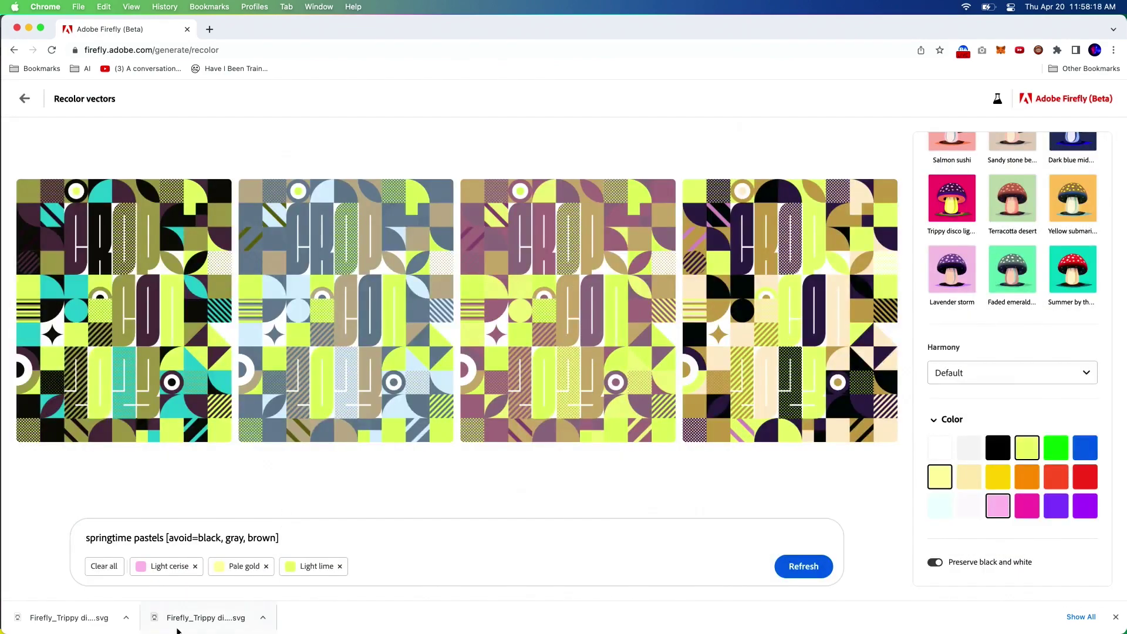
Paste the pastel Firefly artwork into Illustrator and move it right of the original poster
click(149, 616)
mouse_move(563, 632)
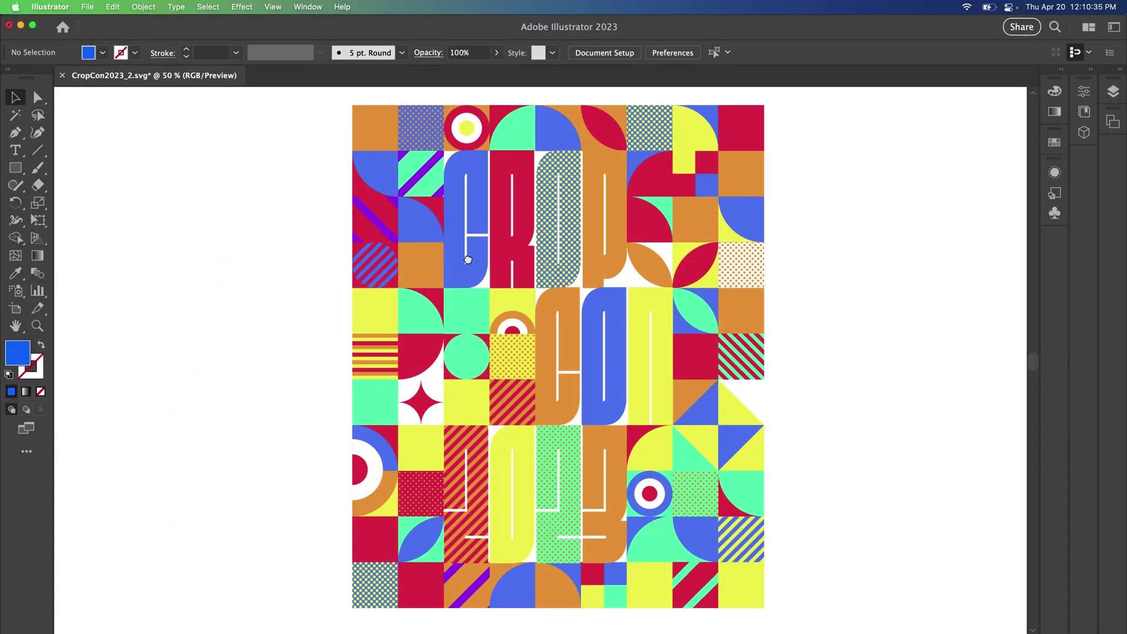
drag(468, 258, 273, 263)
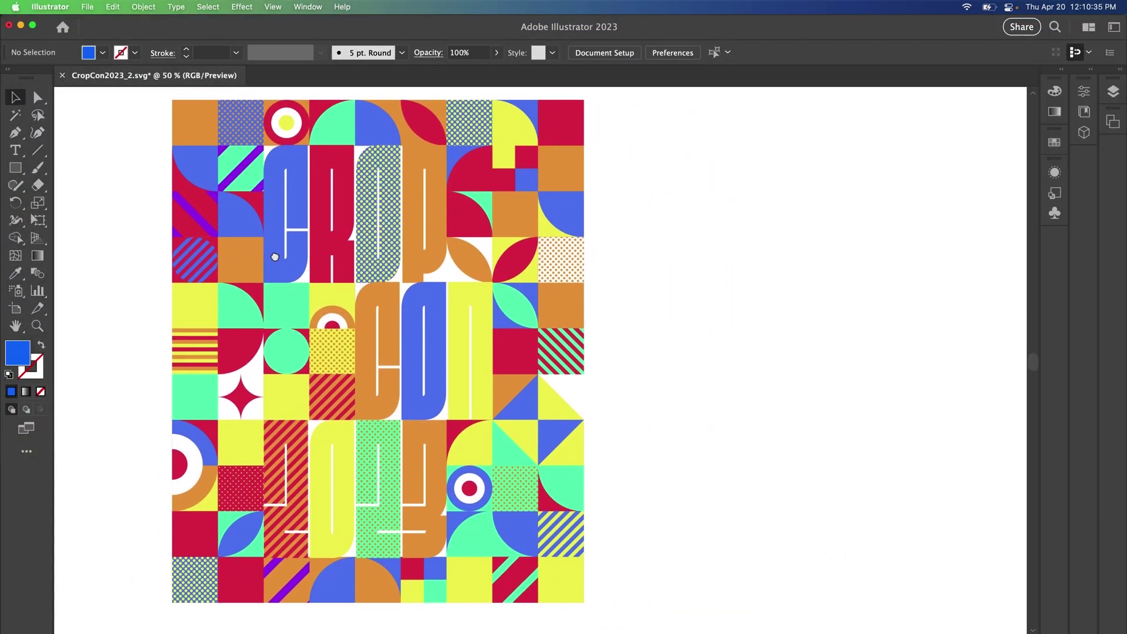
key(super+v)
drag(360, 174, 614, 168)
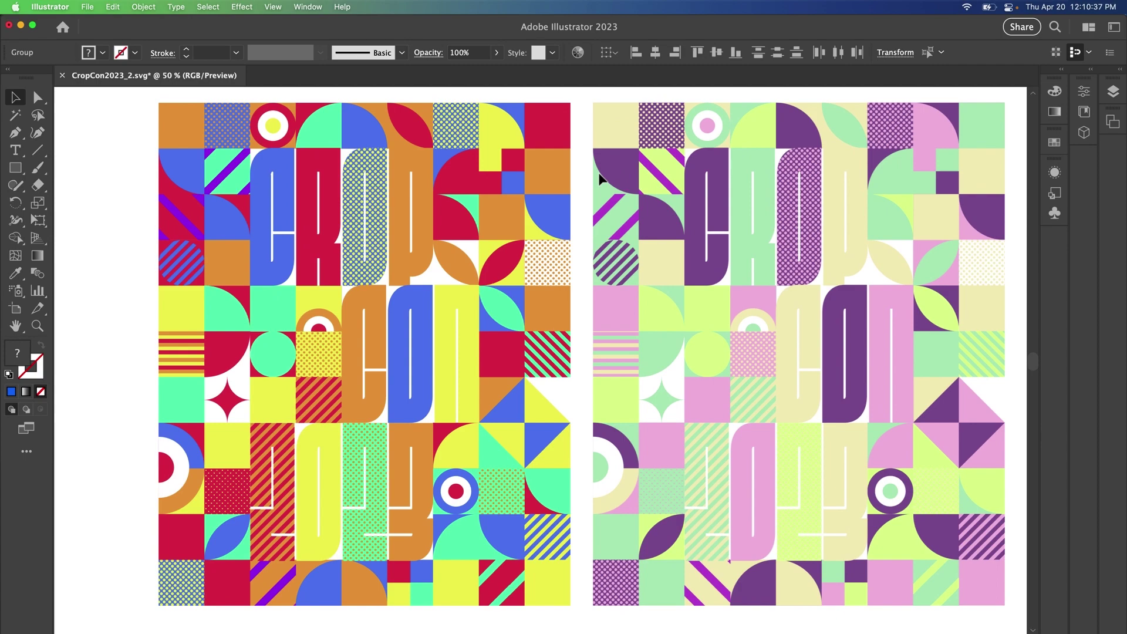
click(110, 7)
mouse_move(125, 237)
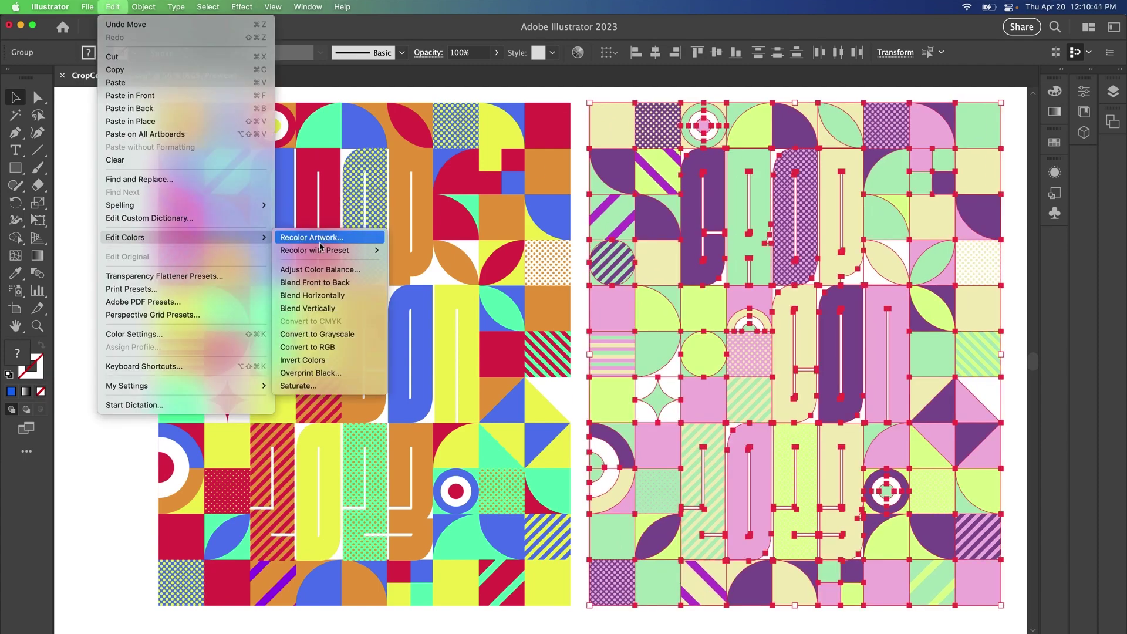
Raise the pasted copy's saturation on the Recolor Artwork Edit wheel and apply it
click(310, 237)
click(187, 158)
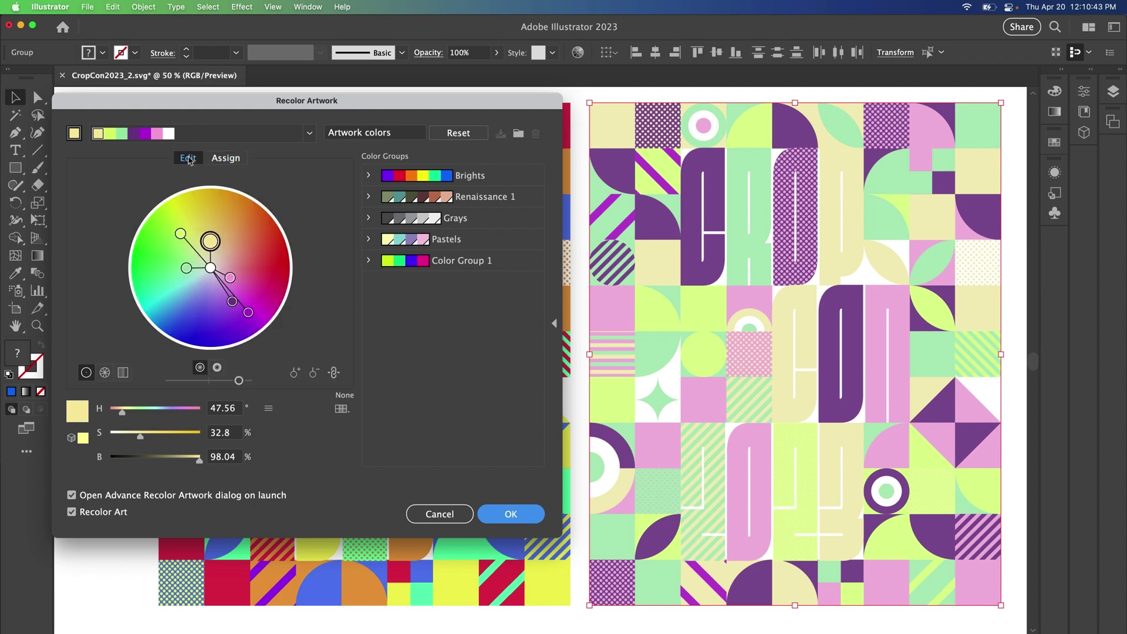
drag(210, 242, 216, 222)
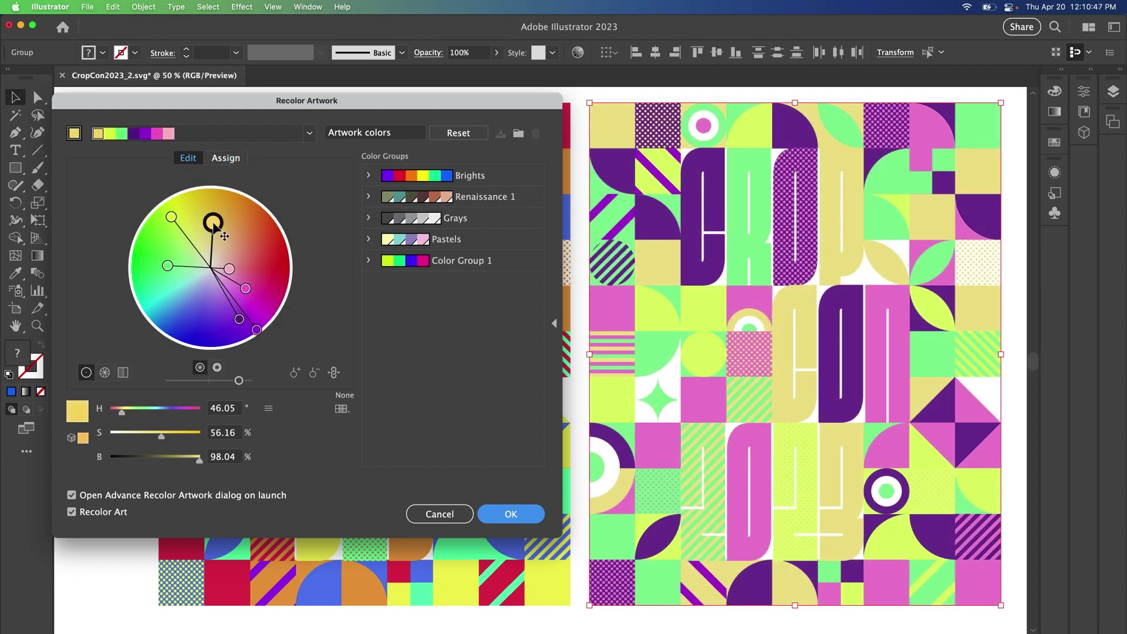
click(510, 515)
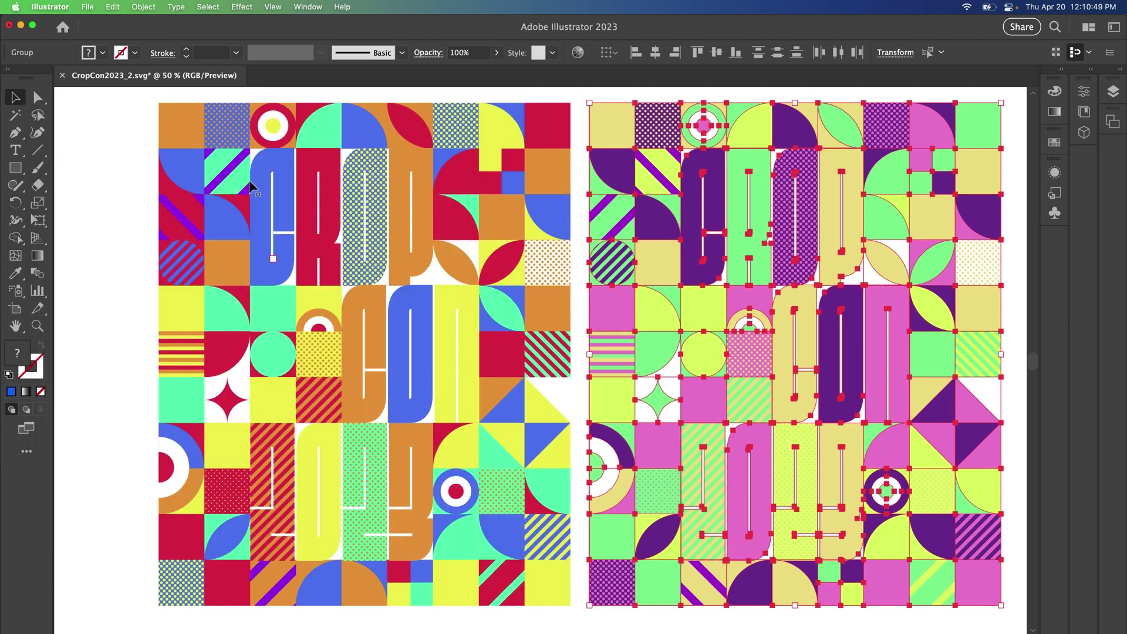
click(106, 180)
drag(506, 181, 453, 181)
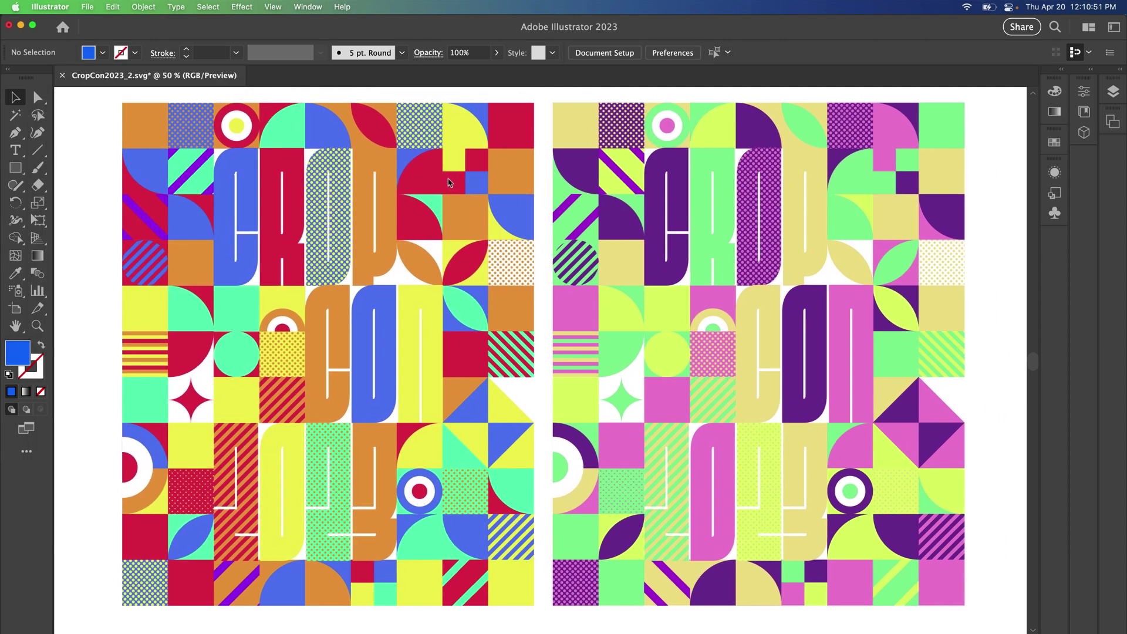